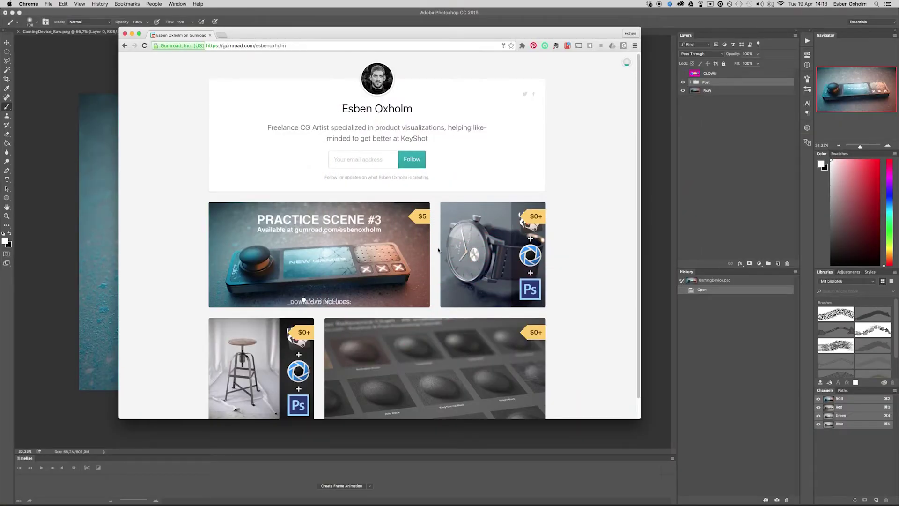
# - Browse the Gumroad profile and view the Practice Scene #3 gaming device product details
pyautogui.scroll(-1, 438, 250)
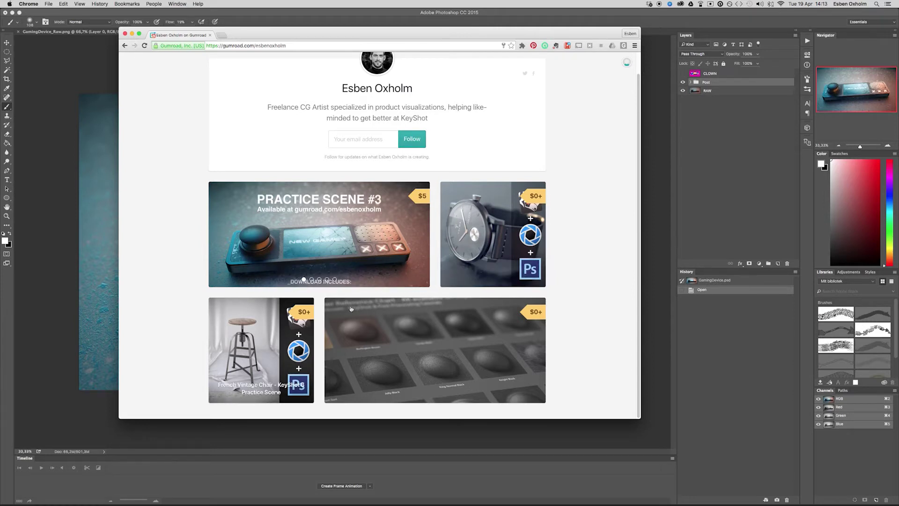
pyautogui.scroll(1, 404, 255)
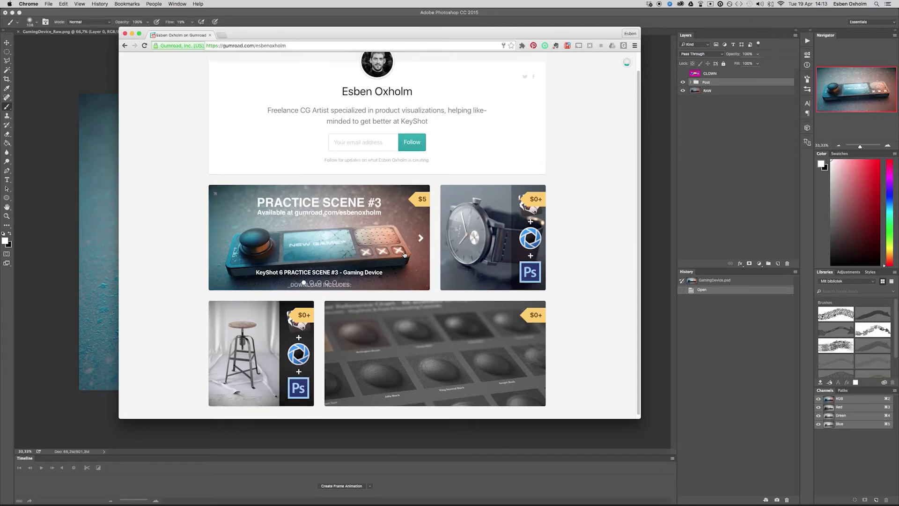
pyautogui.moveTo(255, 46); pyautogui.dragTo(290, 46)
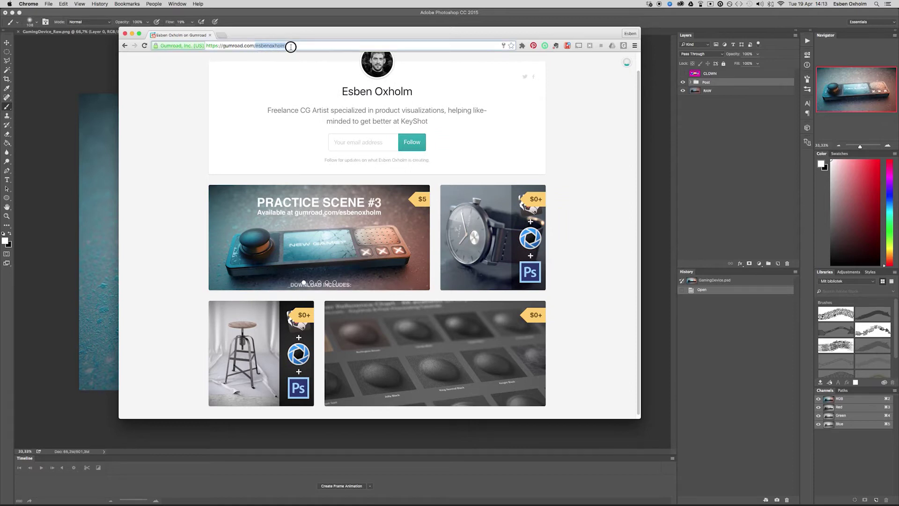
pyautogui.click(284, 217)
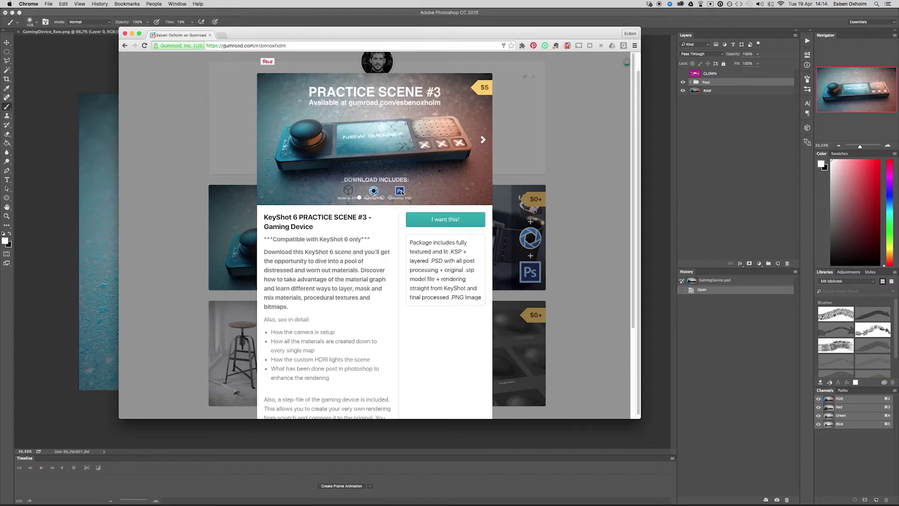
pyautogui.press('Escape')
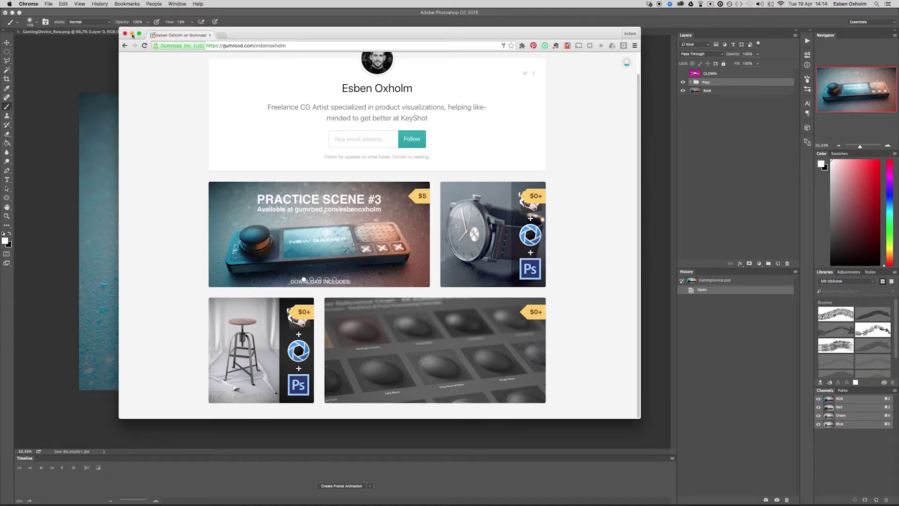
# - Toggle the Post group's Details layer off and on to compare, then switch to GamingDevice_Raw.png
pyautogui.click(132, 36)
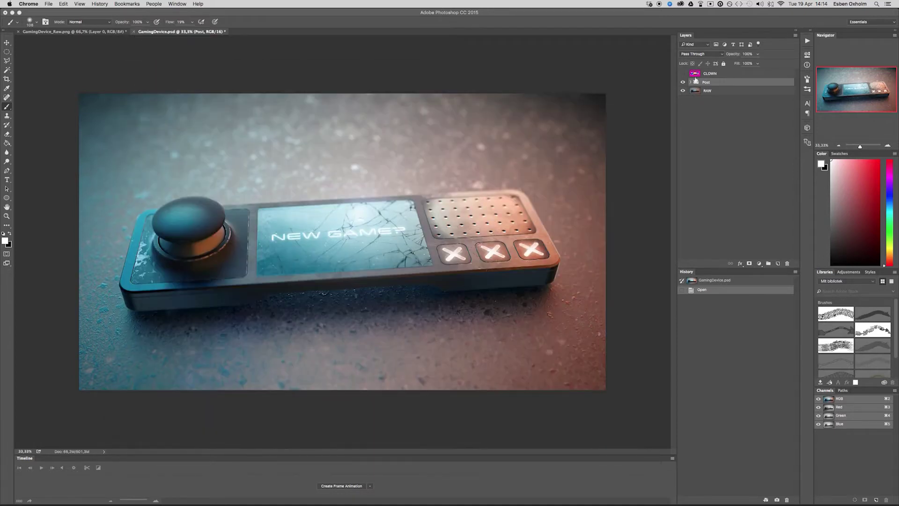
pyautogui.click(692, 83)
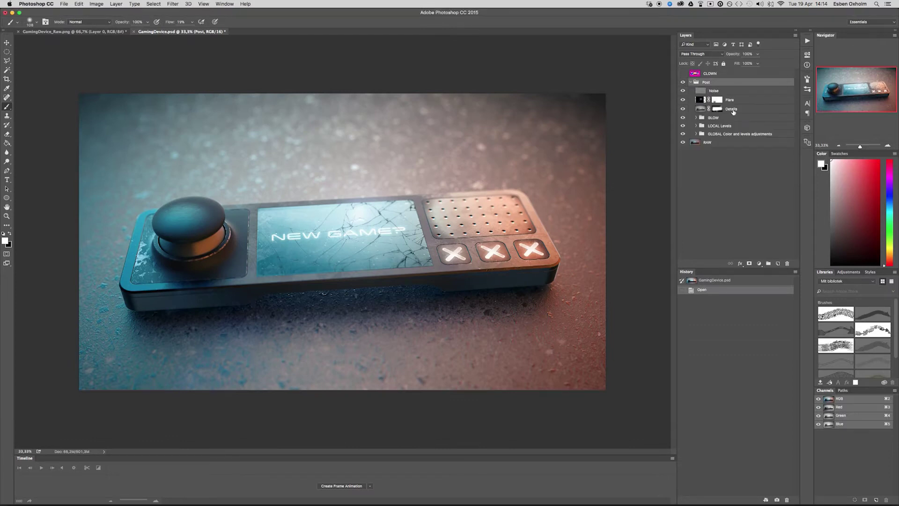
pyautogui.click(732, 111)
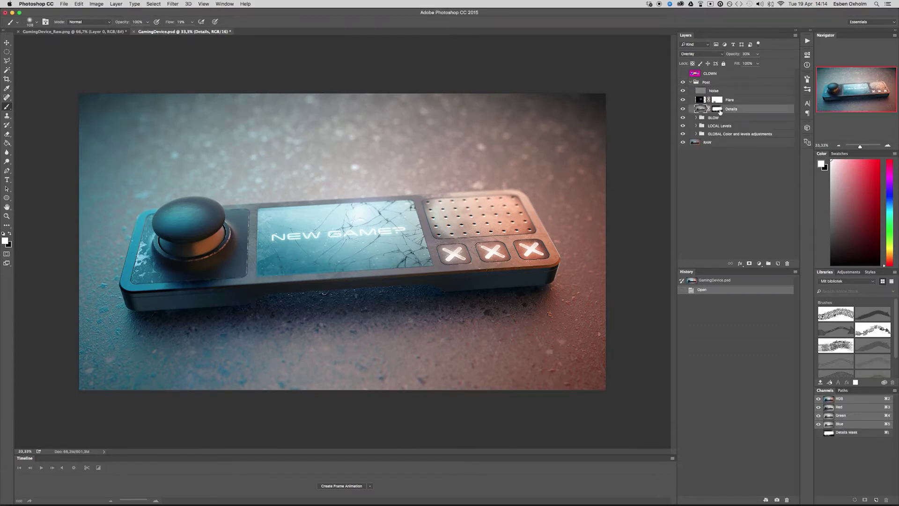
pyautogui.click(683, 109)
pyautogui.click(683, 110)
pyautogui.click(683, 109)
pyautogui.click(93, 32)
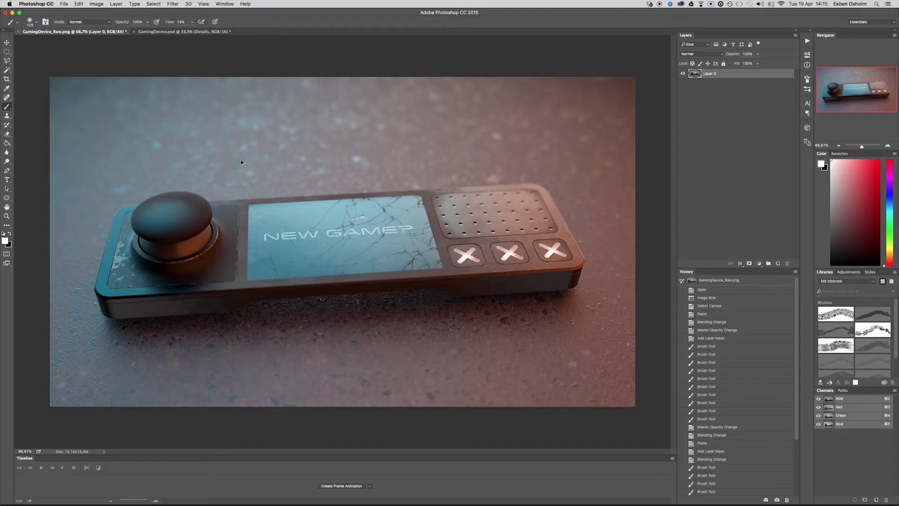
# - Copy the whole raw render and paste it into a new clipboard-sized 2500×1406 document
pyautogui.press('super+a')
pyautogui.press('super+c')
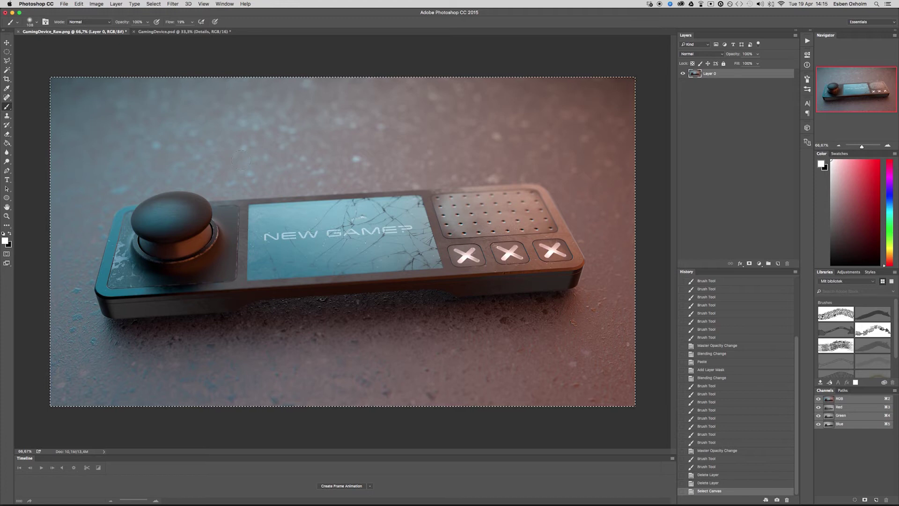
pyautogui.press('super+n')
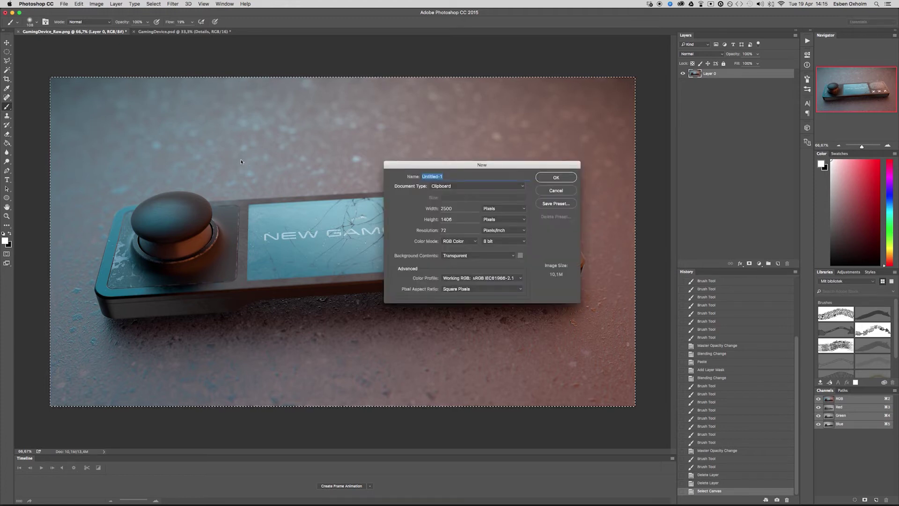
pyautogui.click(541, 174)
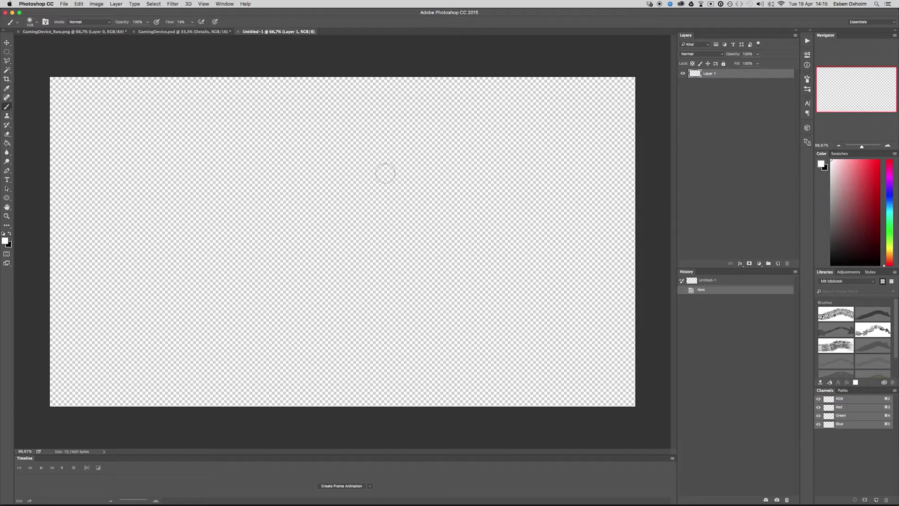
pyautogui.press('super+v')
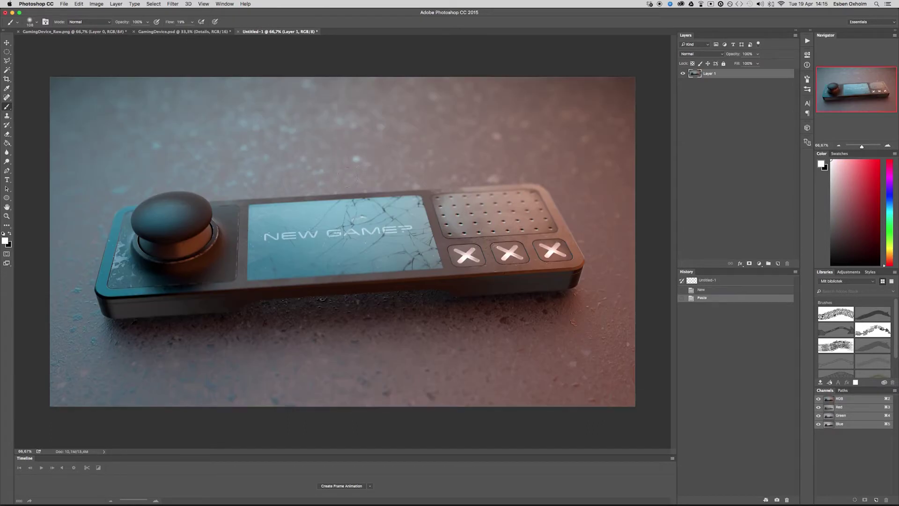
# - Open Image > Adjustments > HDR Toning, agreeing to flatten the image
pyautogui.click(96, 4)
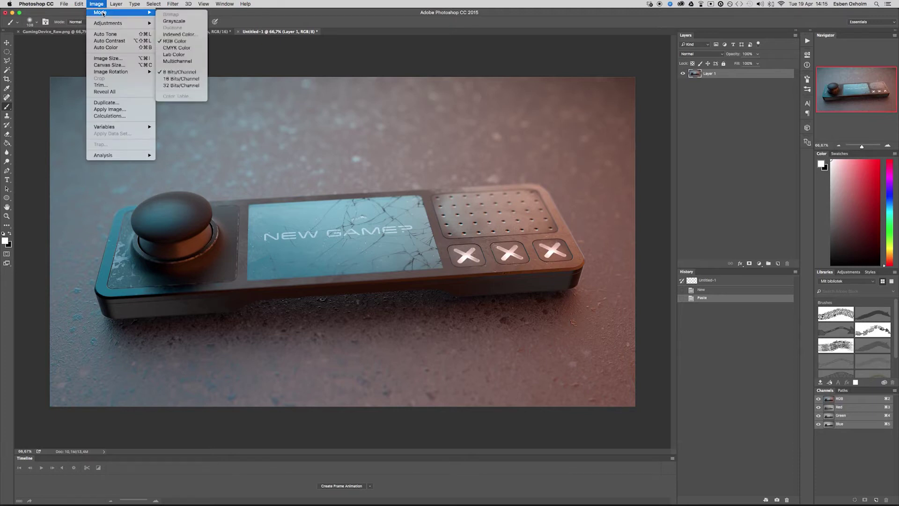
pyautogui.moveTo(106, 23)
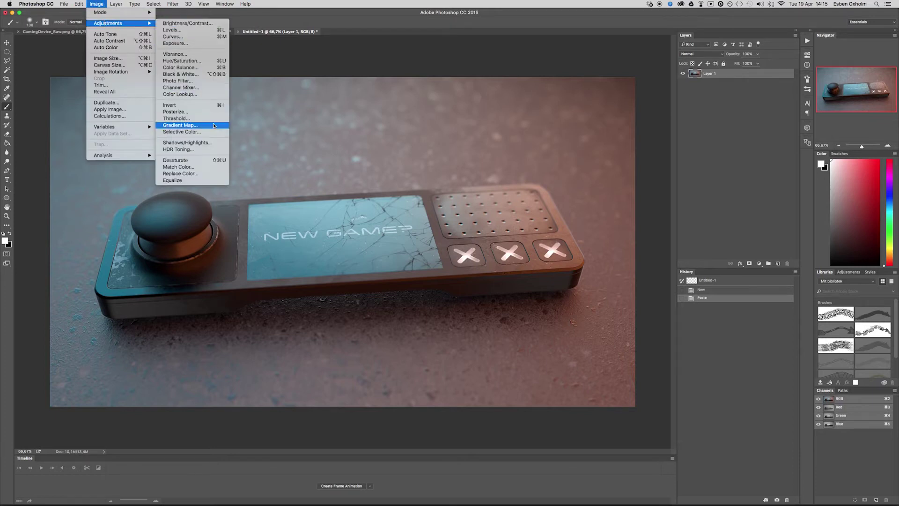
pyautogui.click(198, 150)
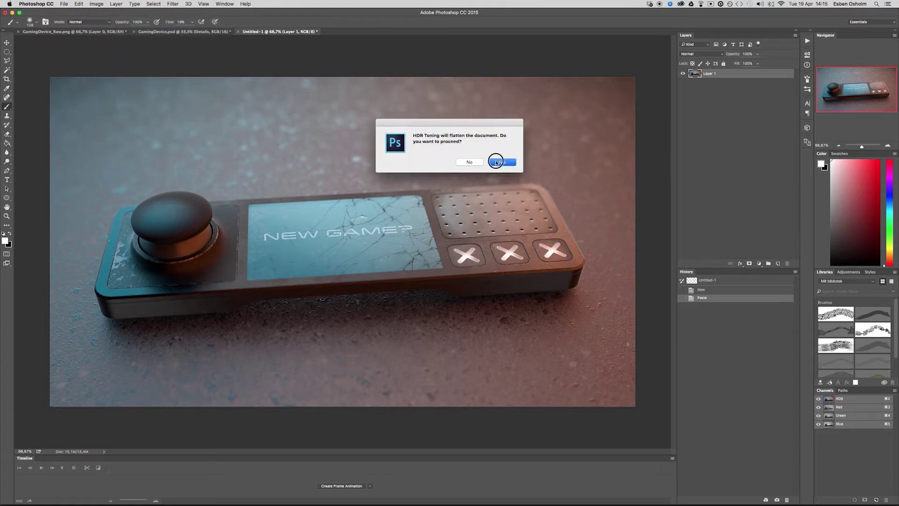
pyautogui.click(498, 162)
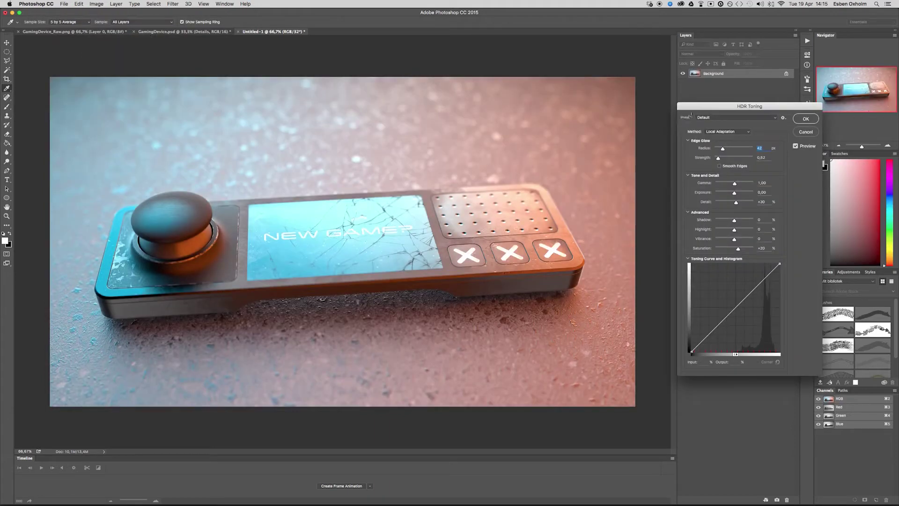
pyautogui.moveTo(694, 110); pyautogui.dragTo(545, 109)
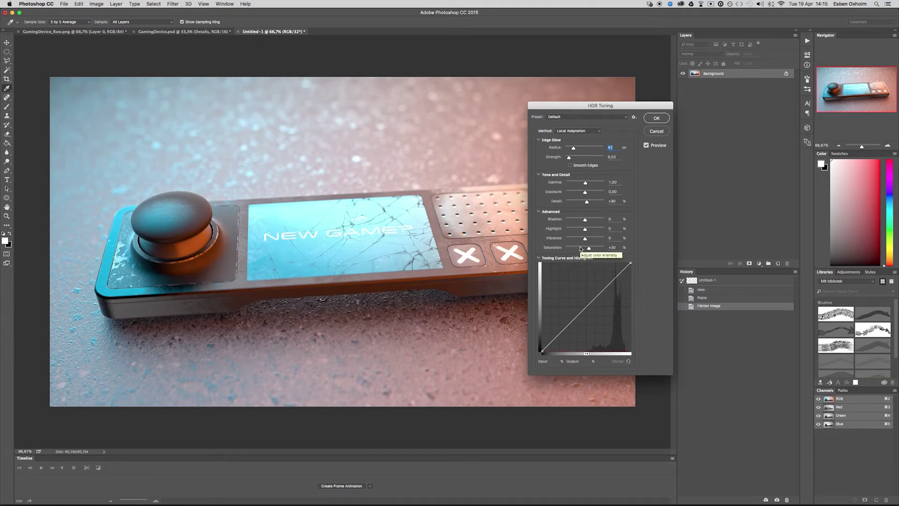
# - Set Saturation -100, Detail about +185, Radius 21, Strength 2.28, Highlight about -38, Shadow +20
pyautogui.moveTo(581, 249); pyautogui.dragTo(562, 250)
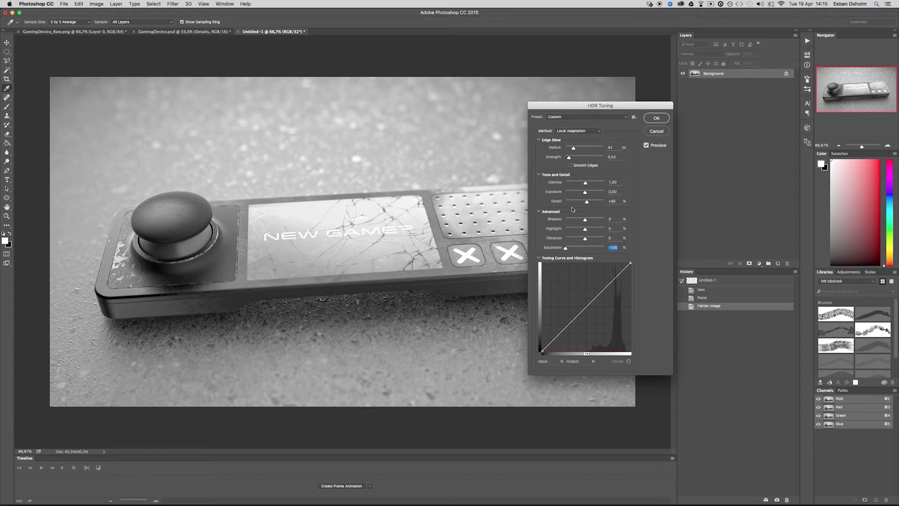
pyautogui.moveTo(583, 201); pyautogui.dragTo(598, 203)
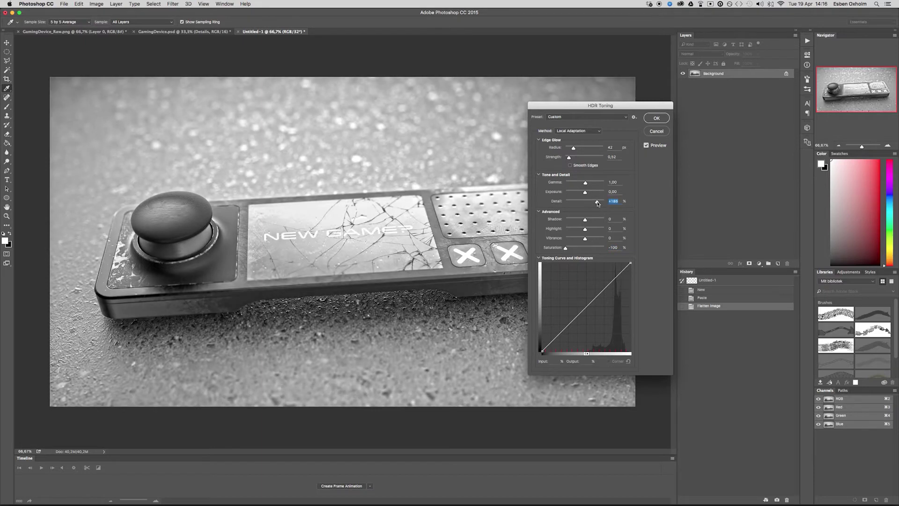
pyautogui.moveTo(573, 148); pyautogui.dragTo(587, 158)
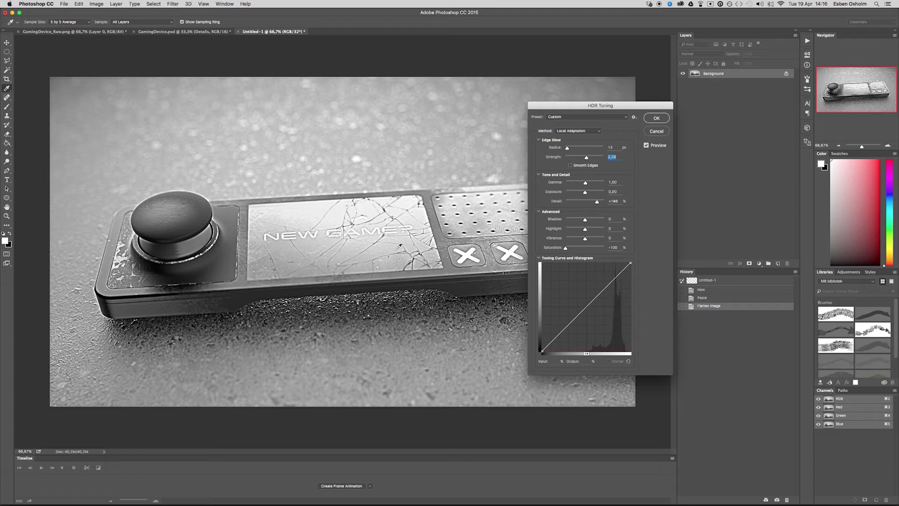
pyautogui.click(406, 197)
pyautogui.click(575, 229)
pyautogui.moveTo(575, 230); pyautogui.dragTo(577, 230)
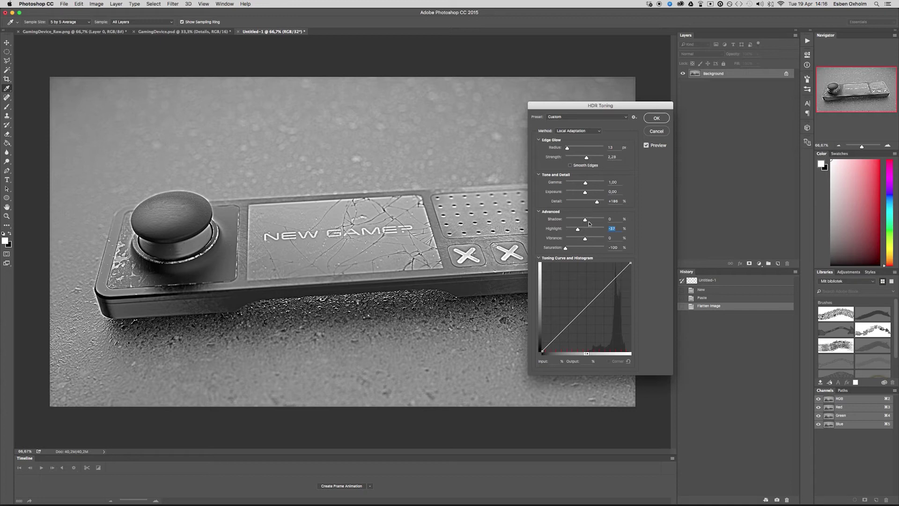
pyautogui.moveTo(589, 223); pyautogui.dragTo(599, 220)
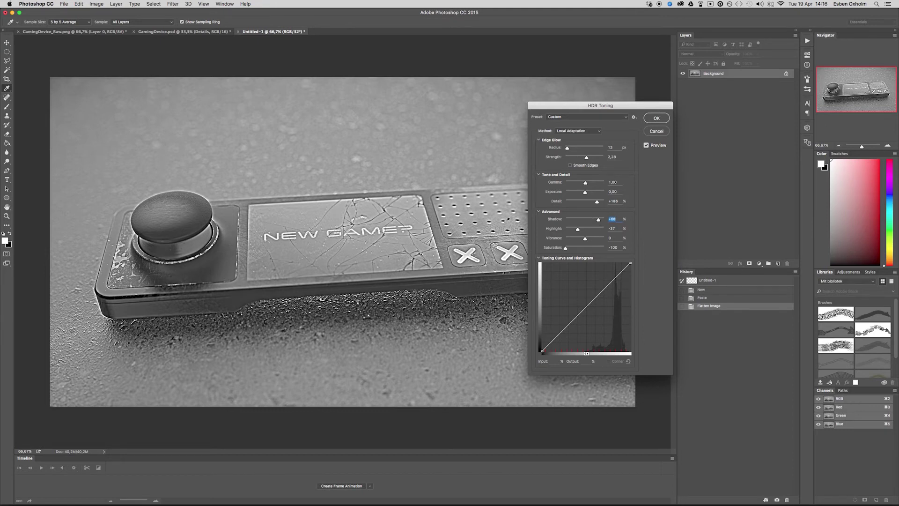
# - Apply the HDR toning and paste the grey copy into GamingDevice_Raw.png as Layer 1
pyautogui.click(656, 118)
pyautogui.press('b')
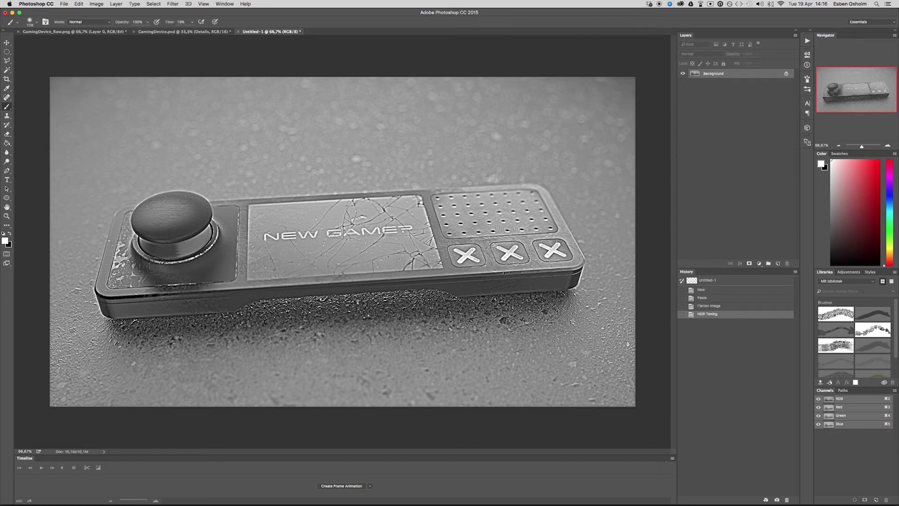
pyautogui.press('super+a')
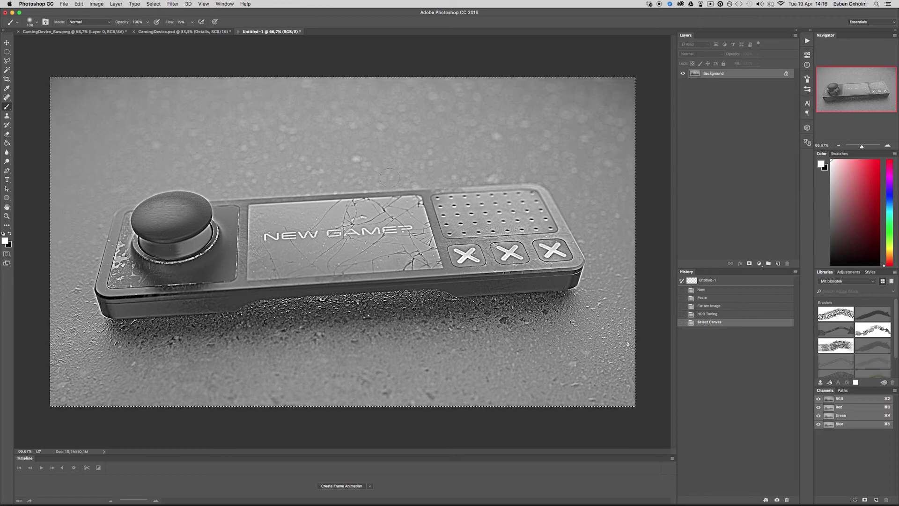
pyautogui.press('super+c')
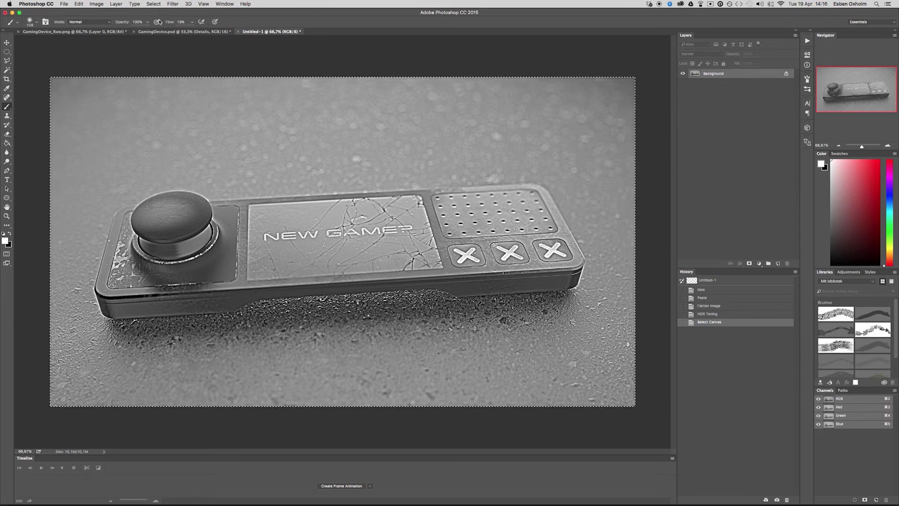
pyautogui.click(99, 33)
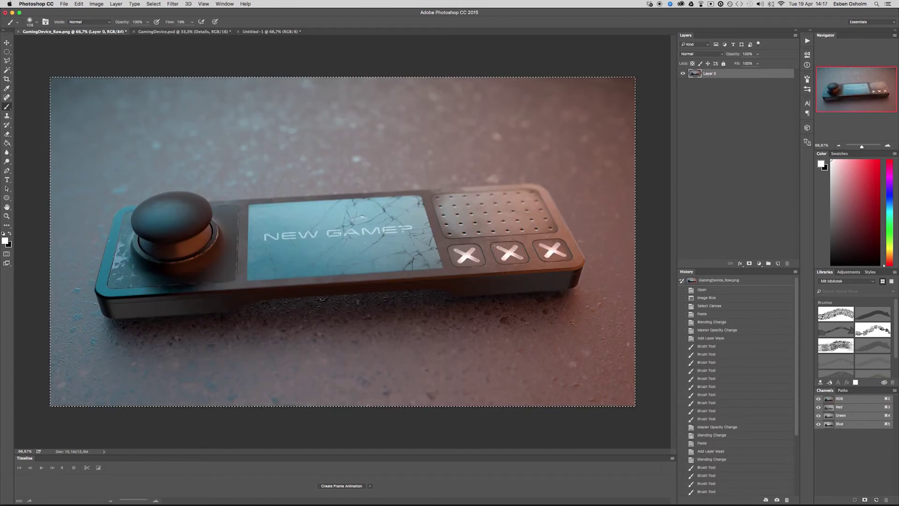
pyautogui.press('super+v')
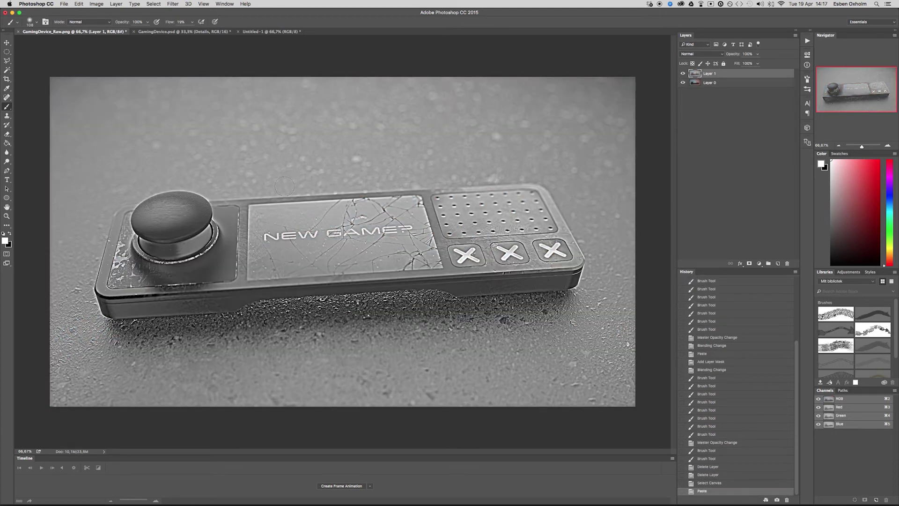
# - Rename Layer 1 to Details, set it to Overlay, and give it a black hide-all mask
pyautogui.doubleClick(709, 74)
pyautogui.write('Del')
pyautogui.press('Return')
pyautogui.click(702, 54)
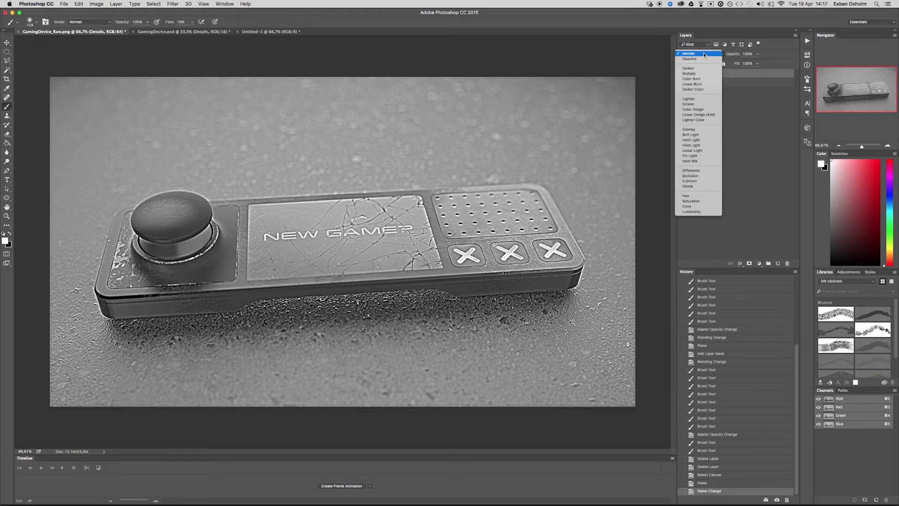
pyautogui.click(692, 130)
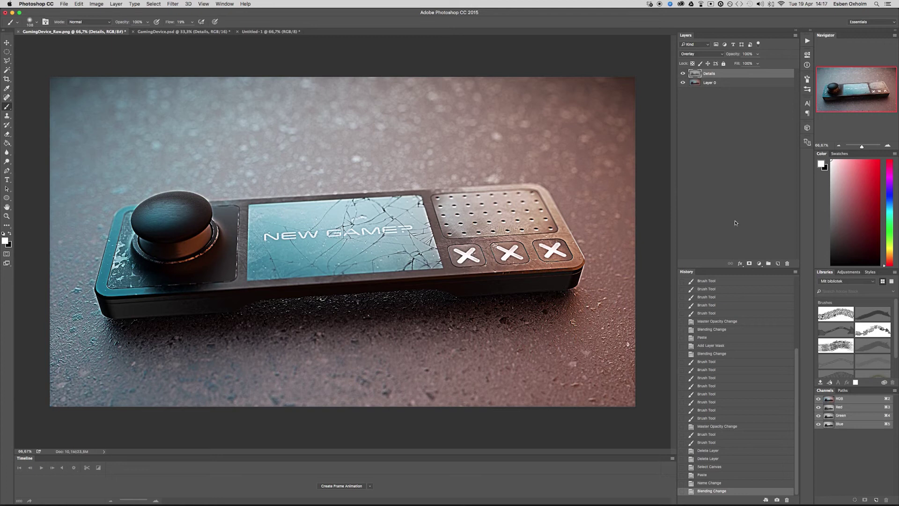
pyautogui.keyDown('alt'); pyautogui.click(749, 265); pyautogui.keyUp('alt')
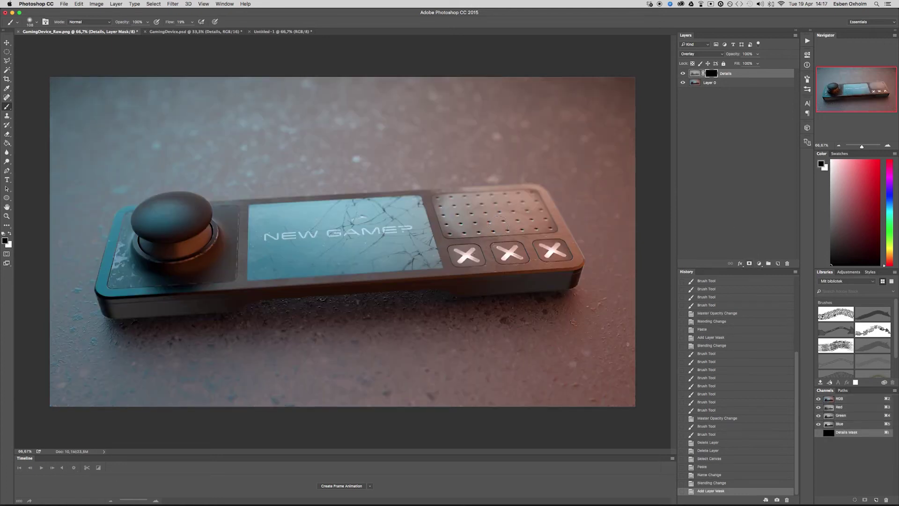
pyautogui.click(709, 74)
# - Set up a soft 380 px brush with 100% opacity and 20% flow
pyautogui.rightClick(213, 144)
pyautogui.moveTo(276, 165); pyautogui.dragTo(283, 165)
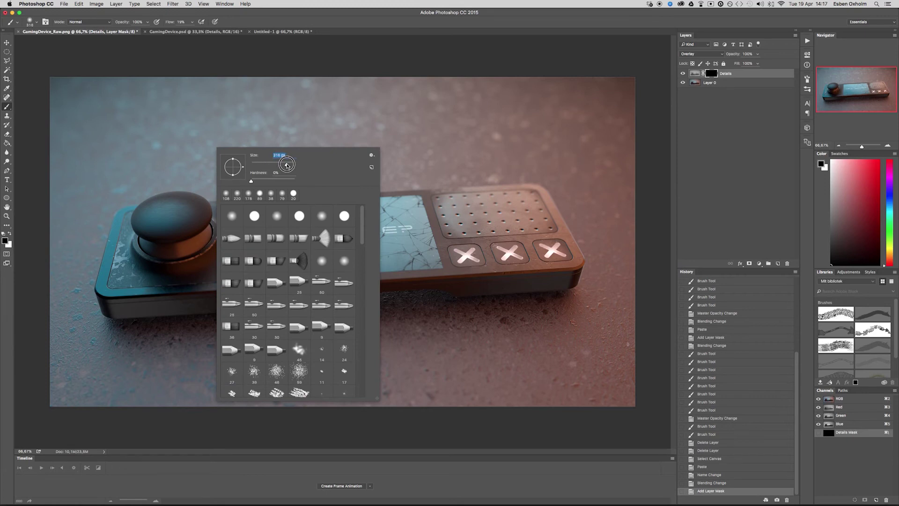
pyautogui.moveTo(287, 165); pyautogui.dragTo(288, 165)
pyautogui.click(251, 181)
pyautogui.click(181, 22)
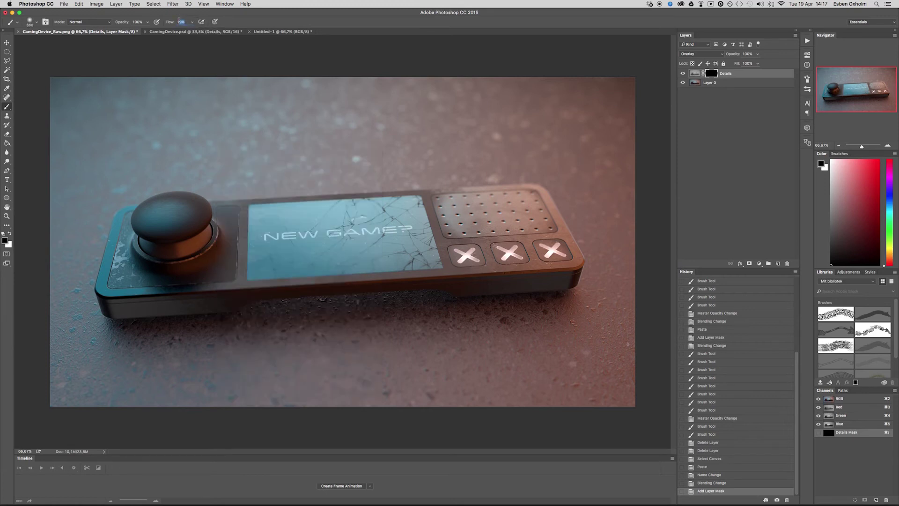
pyautogui.write('120')
pyautogui.press('Return')
pyautogui.press('Return')
pyautogui.click(137, 22)
pyautogui.write('100')
pyautogui.press('Tab')
pyautogui.write('20')
pyautogui.write('x')
# - Paint white on the mask over the X buttons, joystick and screen, shrinking the brush to 140 px
pyautogui.moveTo(468, 267)
pyautogui.mouseDown()
pyautogui.moveTo(539, 261)
pyautogui.moveTo(461, 262)
pyautogui.moveTo(515, 259)
pyautogui.moveTo(468, 267)
pyautogui.mouseUp()
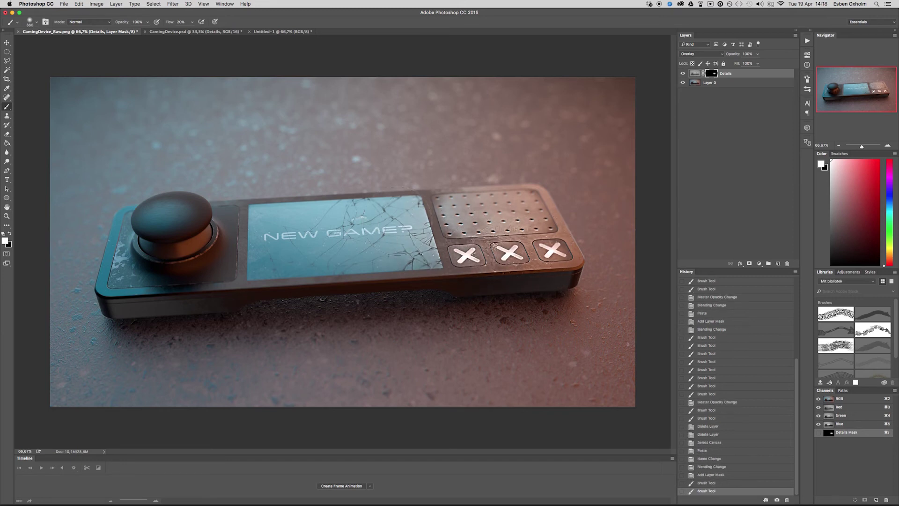
pyautogui.moveTo(237, 224)
pyautogui.mouseDown()
pyautogui.moveTo(234, 267)
pyautogui.moveTo(201, 236)
pyautogui.mouseUp()
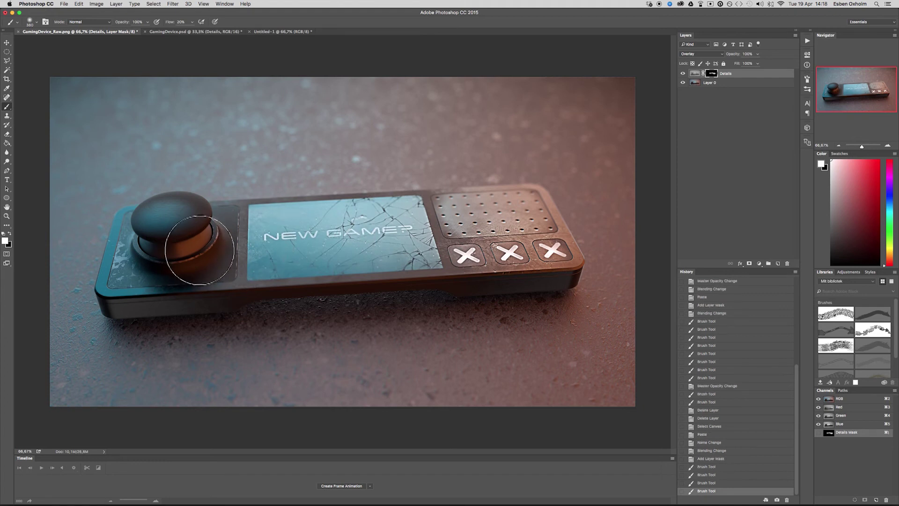
pyautogui.rightClick(234, 238)
pyautogui.moveTo(302, 252); pyautogui.dragTo(293, 253)
pyautogui.click(140, 267)
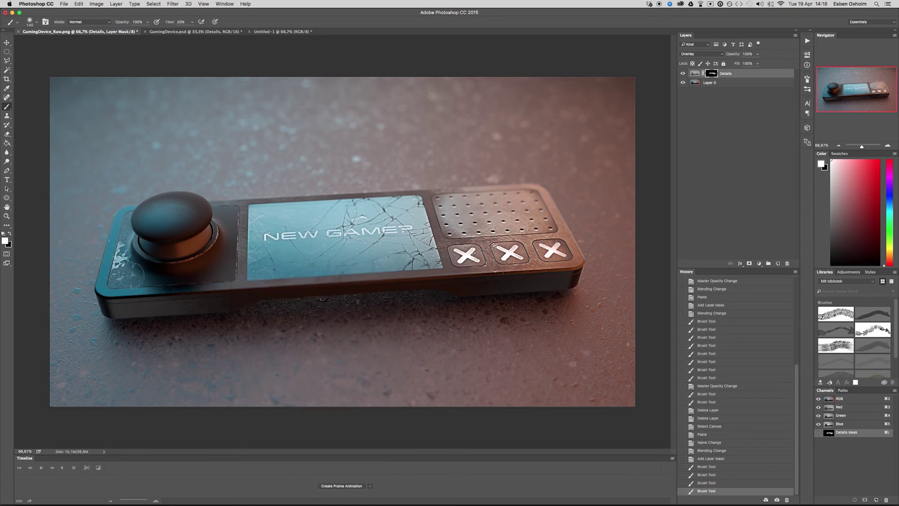
pyautogui.moveTo(134, 257)
pyautogui.mouseDown()
pyautogui.moveTo(158, 281)
pyautogui.moveTo(181, 279)
pyautogui.mouseUp()
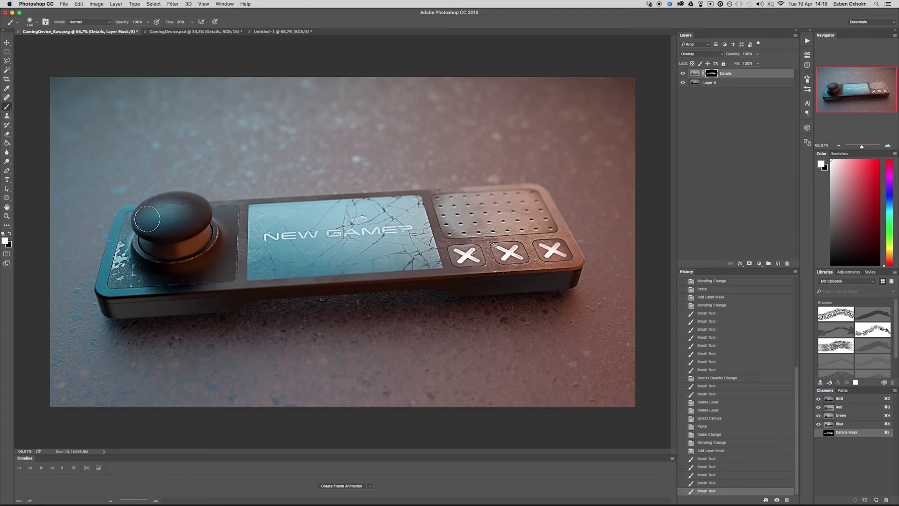
pyautogui.moveTo(222, 217)
pyautogui.mouseDown()
pyautogui.moveTo(237, 269)
pyautogui.moveTo(241, 246)
pyautogui.moveTo(254, 266)
pyautogui.mouseUp()
pyautogui.moveTo(310, 270)
pyautogui.mouseDown()
pyautogui.moveTo(449, 269)
pyautogui.moveTo(435, 261)
pyautogui.moveTo(492, 254)
pyautogui.moveTo(514, 236)
pyautogui.mouseUp()
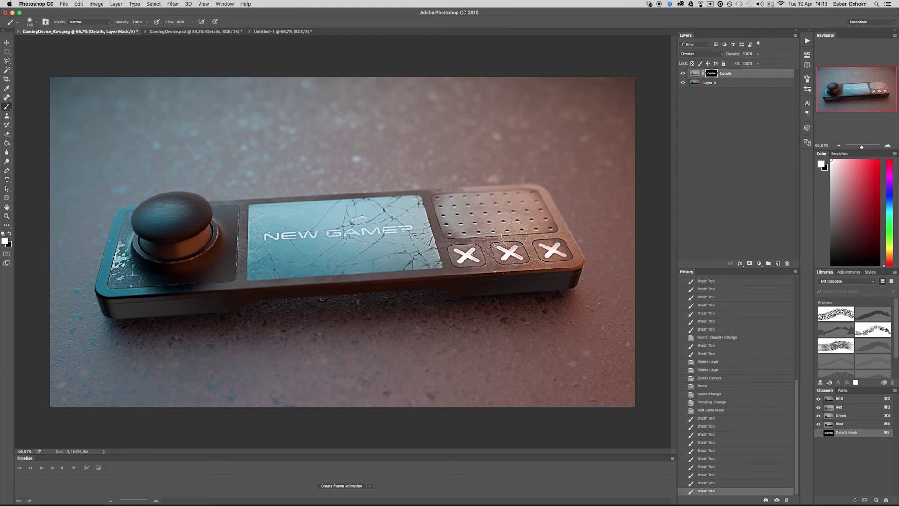
pyautogui.click(683, 74)
pyautogui.click(683, 73)
pyautogui.click(682, 74)
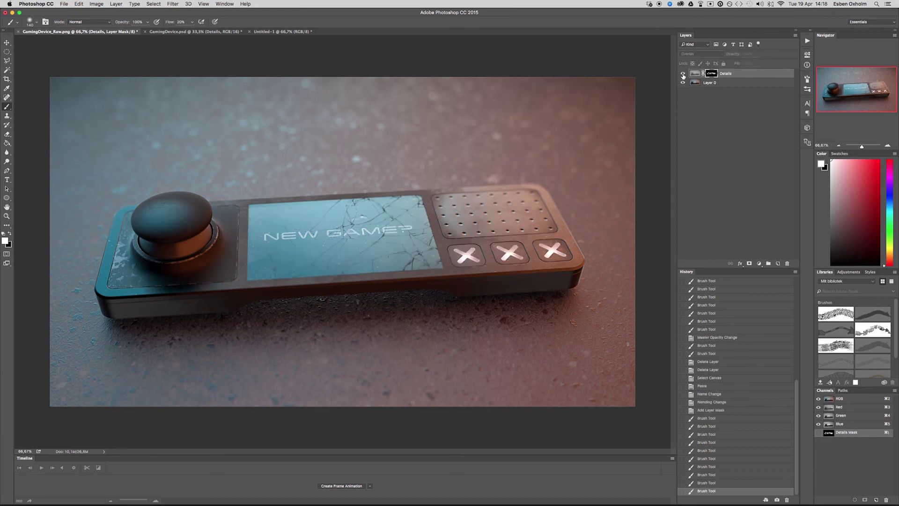
pyautogui.click(682, 74)
pyautogui.click(683, 73)
pyautogui.click(682, 73)
pyautogui.click(683, 73)
pyautogui.click(683, 74)
pyautogui.click(683, 74)
pyautogui.click(682, 74)
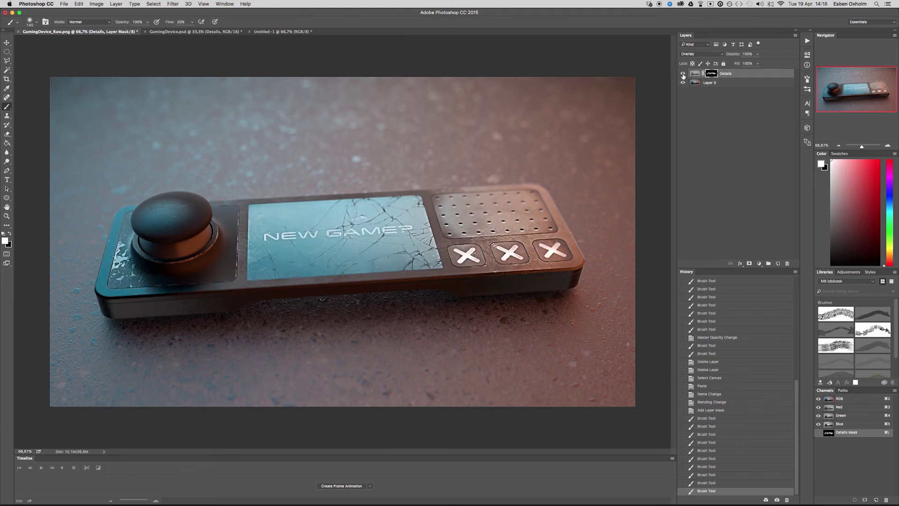
pyautogui.click(683, 73)
pyautogui.click(682, 74)
pyautogui.click(682, 74)
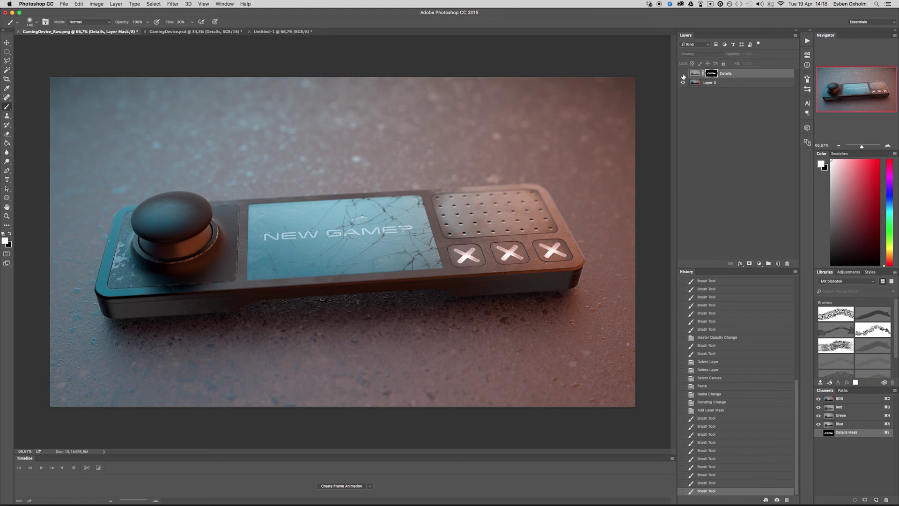
pyautogui.click(683, 74)
pyautogui.click(683, 74)
pyautogui.click(683, 74)
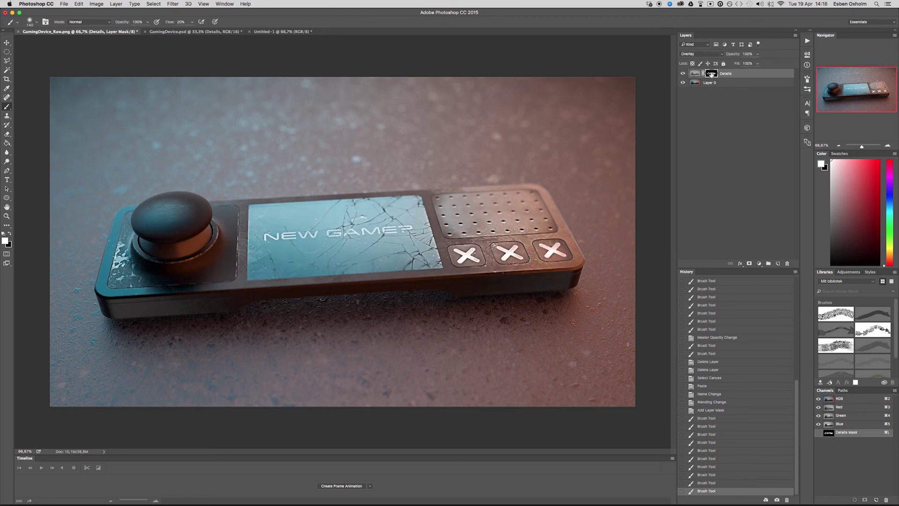
pyautogui.click(758, 55)
# - Drop the Details layer opacity to 57% and toggle its visibility to compare the effect
pyautogui.moveTo(753, 62); pyautogui.dragTo(742, 64)
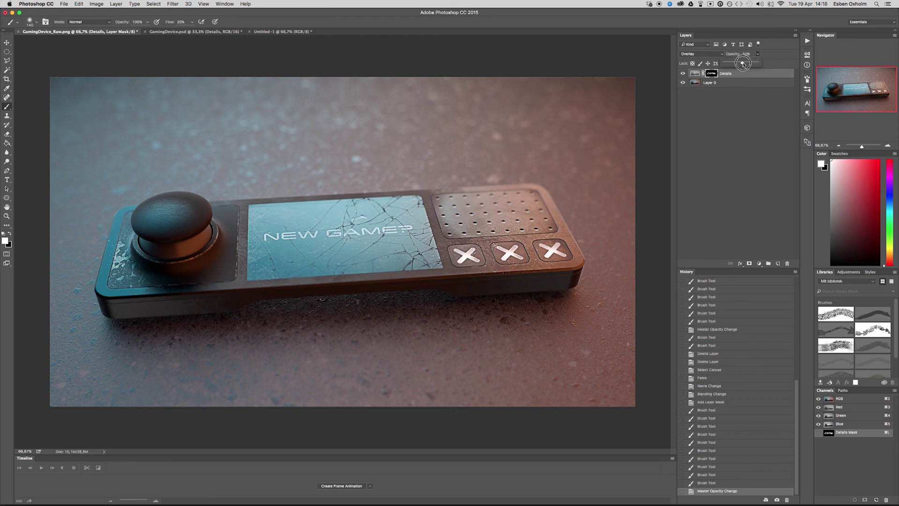
pyautogui.click(684, 74)
pyautogui.click(684, 75)
pyautogui.click(684, 75)
pyautogui.click(684, 74)
pyautogui.click(683, 74)
pyautogui.click(684, 74)
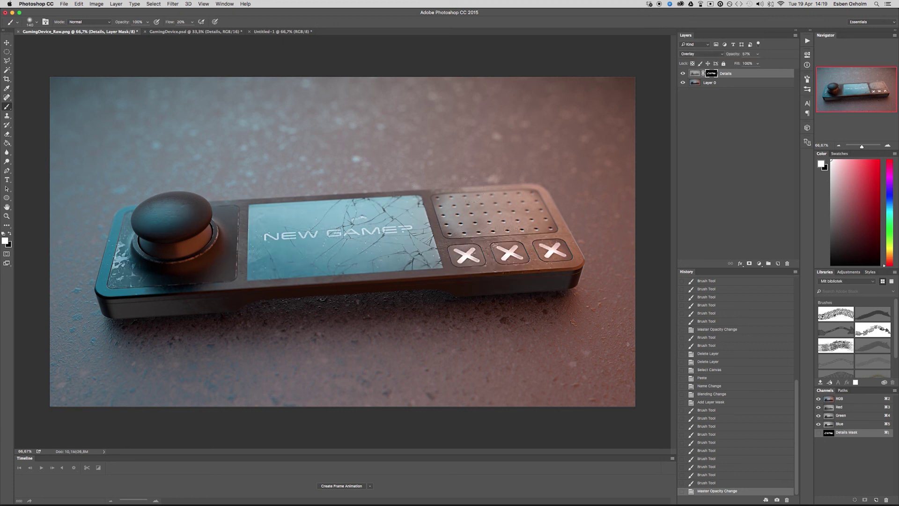